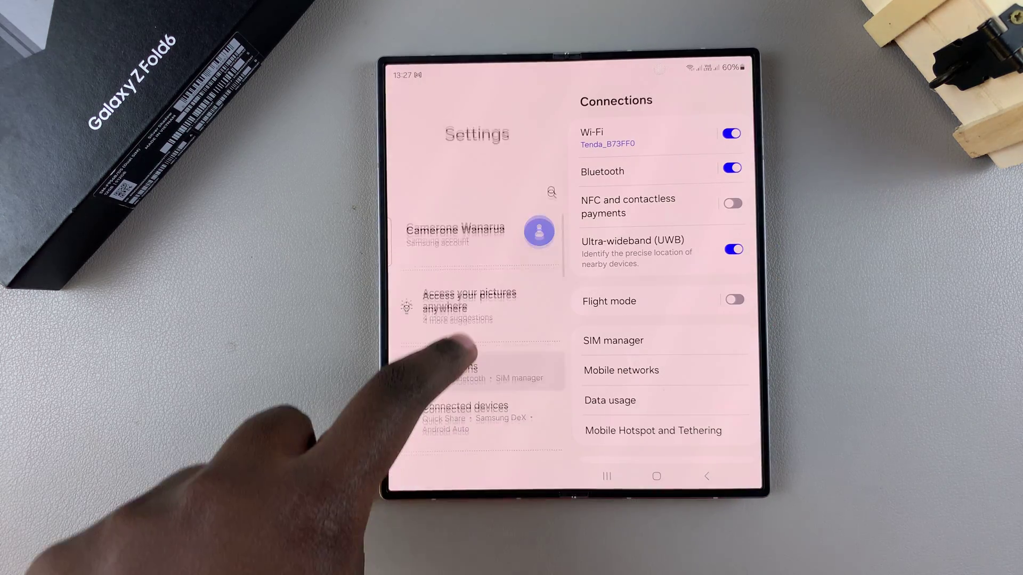
pyautogui.moveTo(434, 335); pyautogui.dragTo(433, 240)
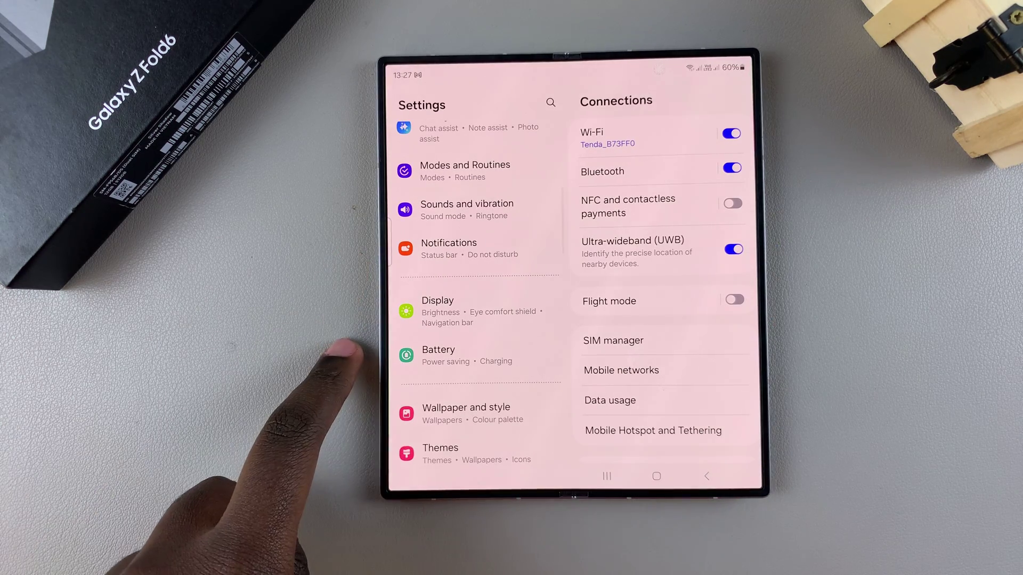
# Open Display and then the Navigation bar page in Settings.
pyautogui.click(468, 310)
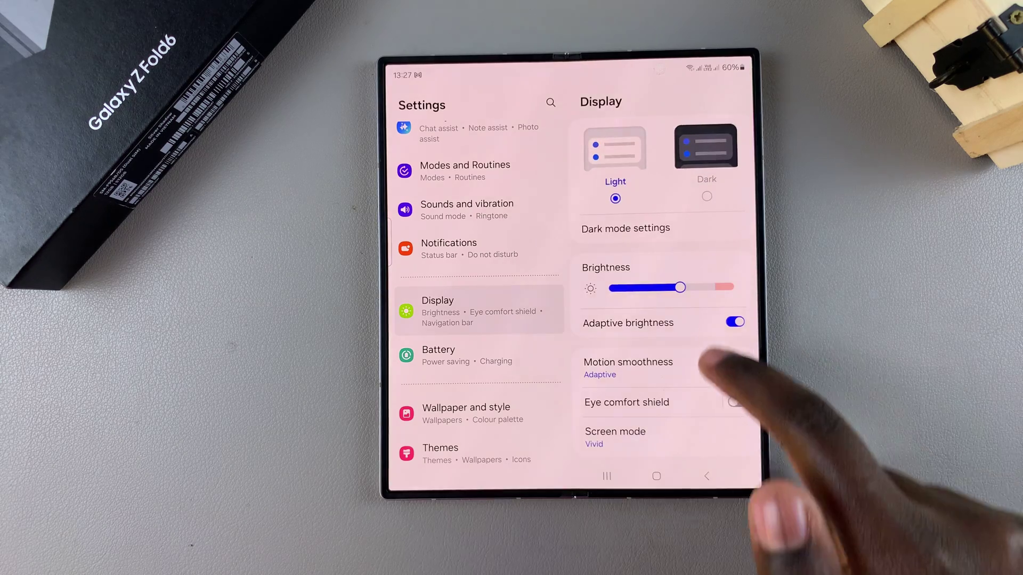
pyautogui.moveTo(703, 364); pyautogui.dragTo(723, 255)
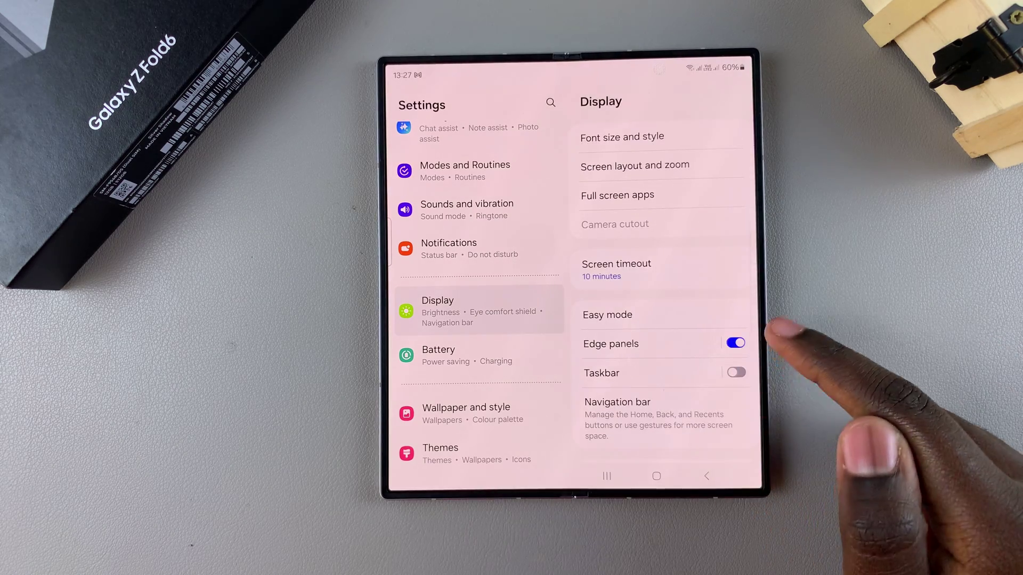
pyautogui.moveTo(719, 383); pyautogui.dragTo(719, 288)
pyautogui.click(719, 279)
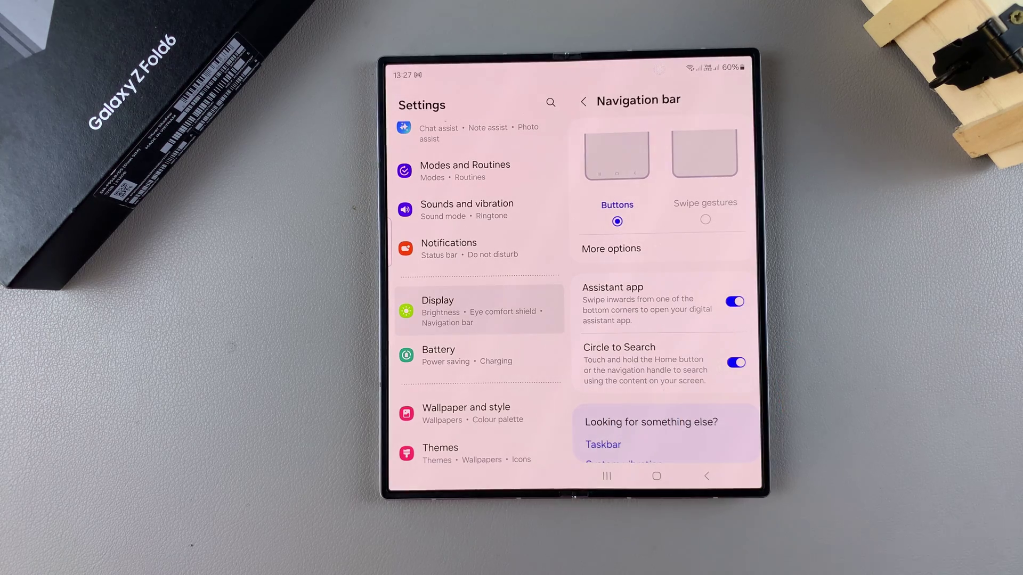
# Go home, launch Galaxy Store, and summon Circle to Search over its Featured page.
pyautogui.click(656, 476)
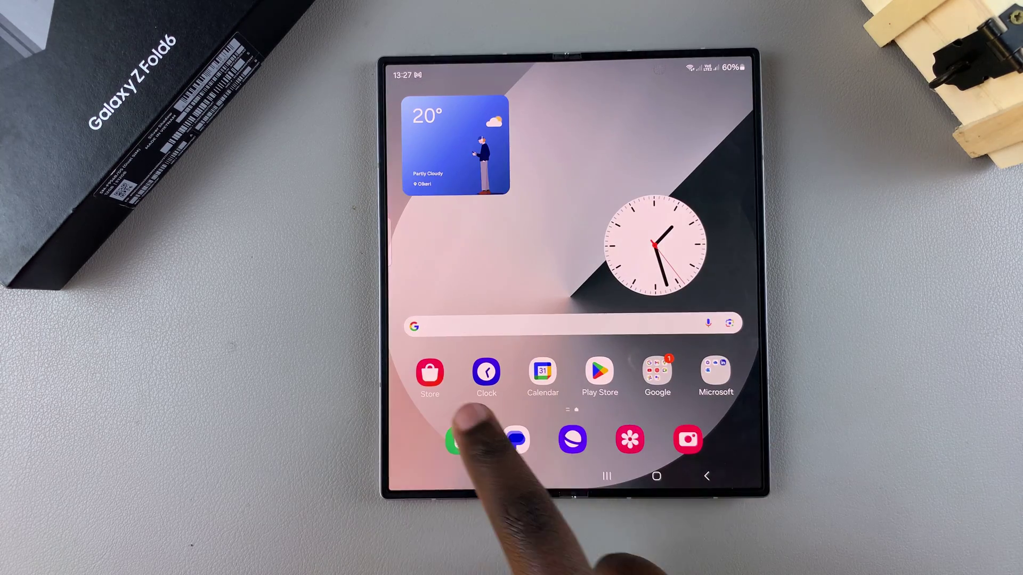
pyautogui.click(430, 371)
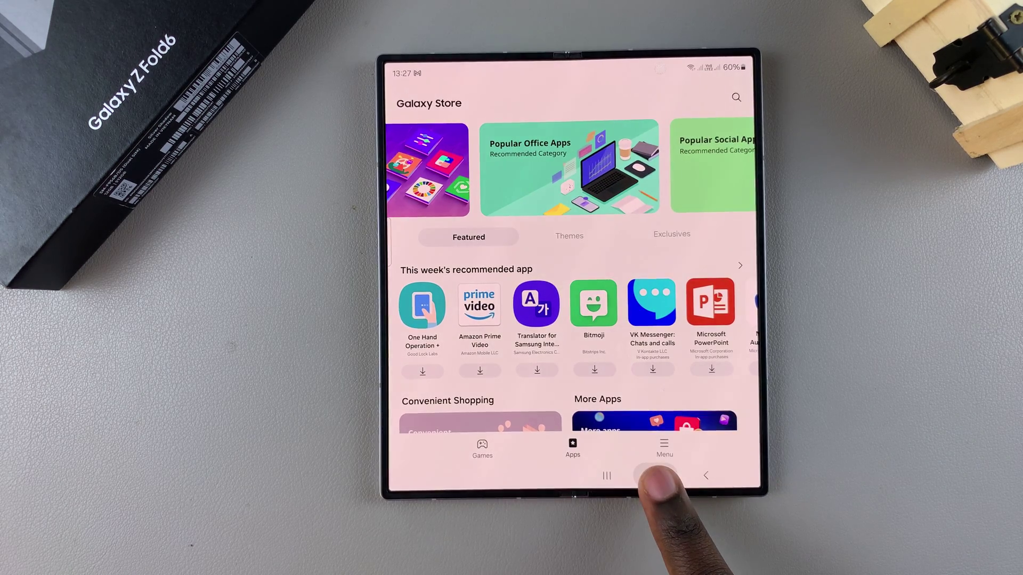
pyautogui.click(655, 476)
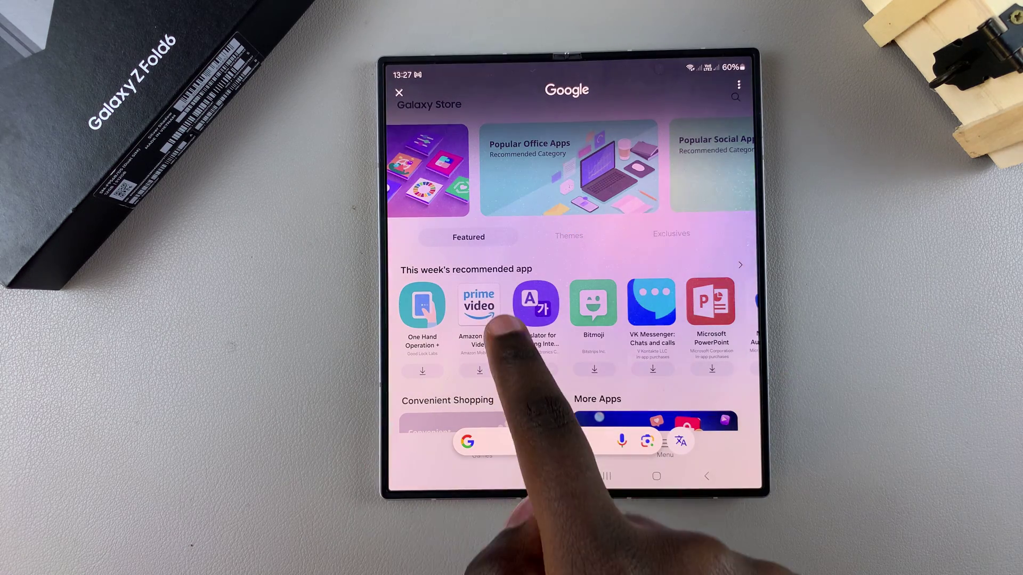
# Circle the Prime Video icon, expand the results, then search Microsoft PowerPoint.
pyautogui.moveTo(499, 289)
pyautogui.mouseDown()
pyautogui.moveTo(468, 366)
pyautogui.moveTo(491, 279)
pyautogui.mouseUp()
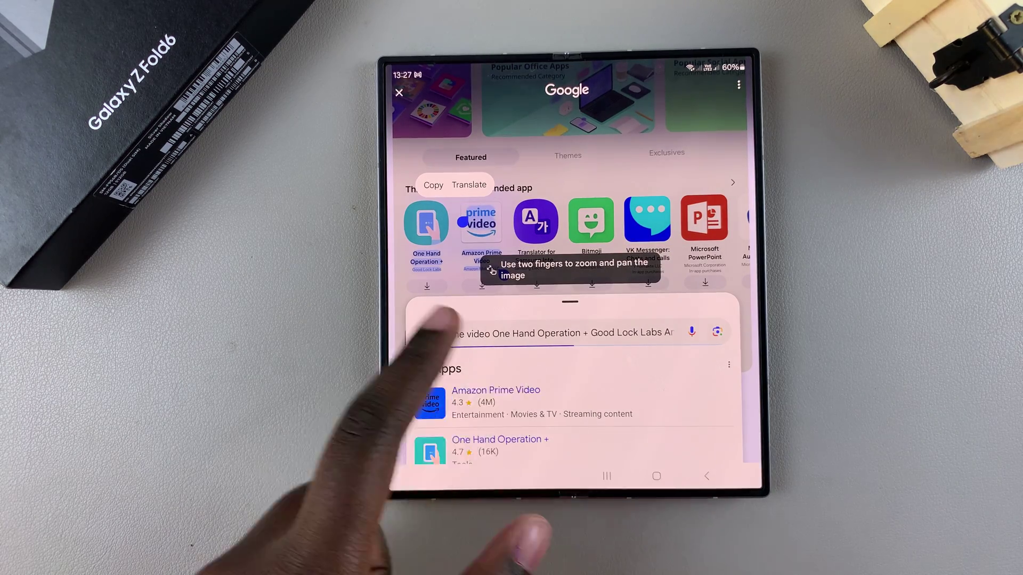
pyautogui.moveTo(685, 407); pyautogui.dragTo(685, 319)
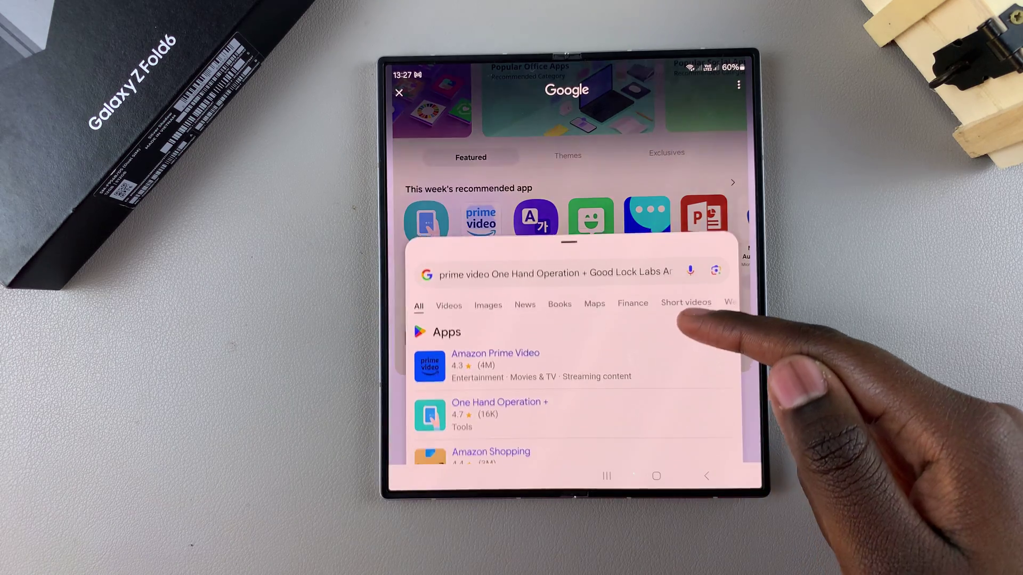
pyautogui.moveTo(651, 423)
pyautogui.mouseDown()
pyautogui.moveTo(673, 251)
pyautogui.moveTo(739, 416)
pyautogui.mouseUp()
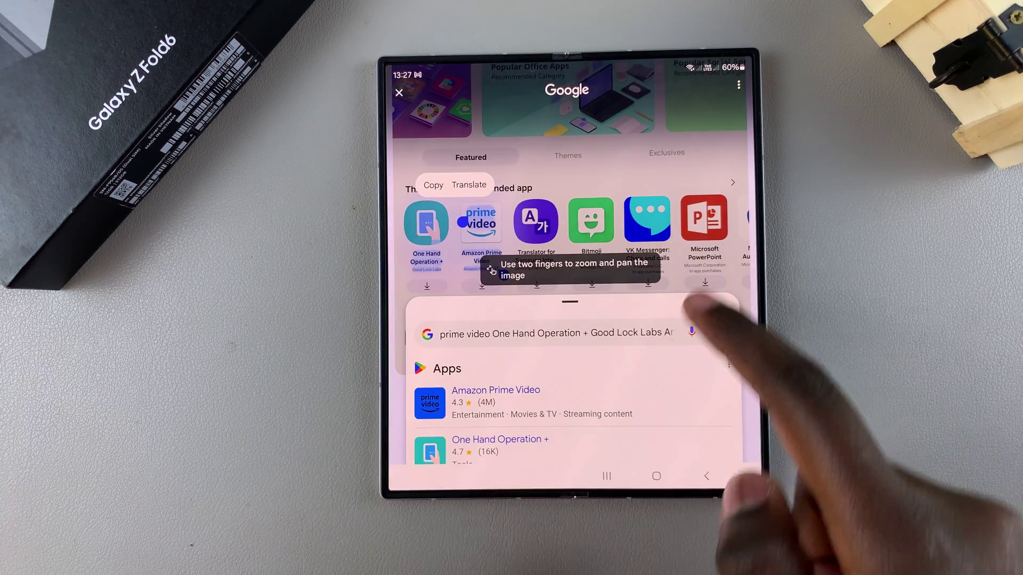
pyautogui.click(703, 253)
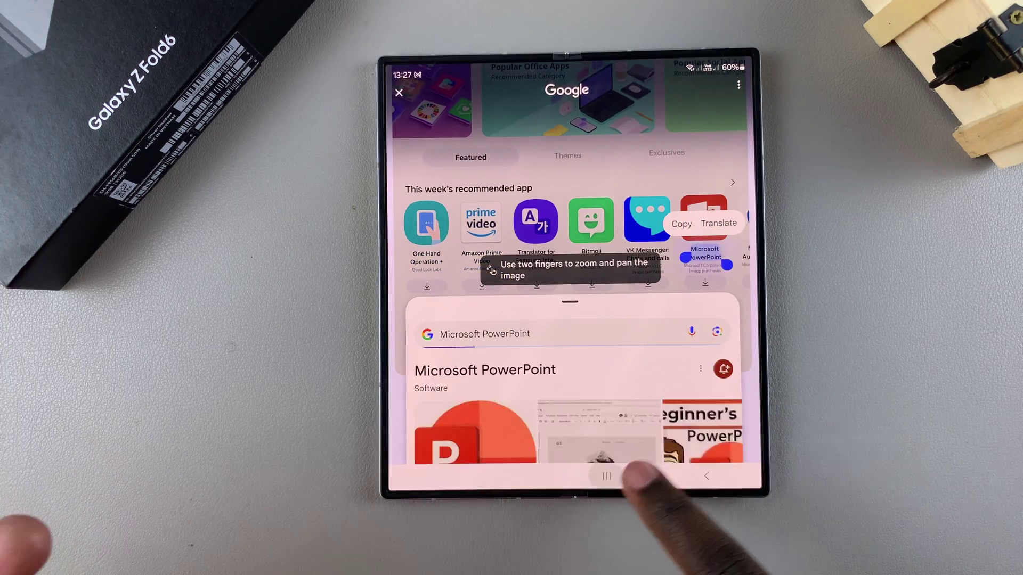
# Close Google and Galaxy Store from Recents and return to the Navigation bar settings.
pyautogui.click(607, 476)
pyautogui.moveTo(719, 272); pyautogui.dragTo(719, 120)
pyautogui.moveTo(639, 304); pyautogui.dragTo(667, 201)
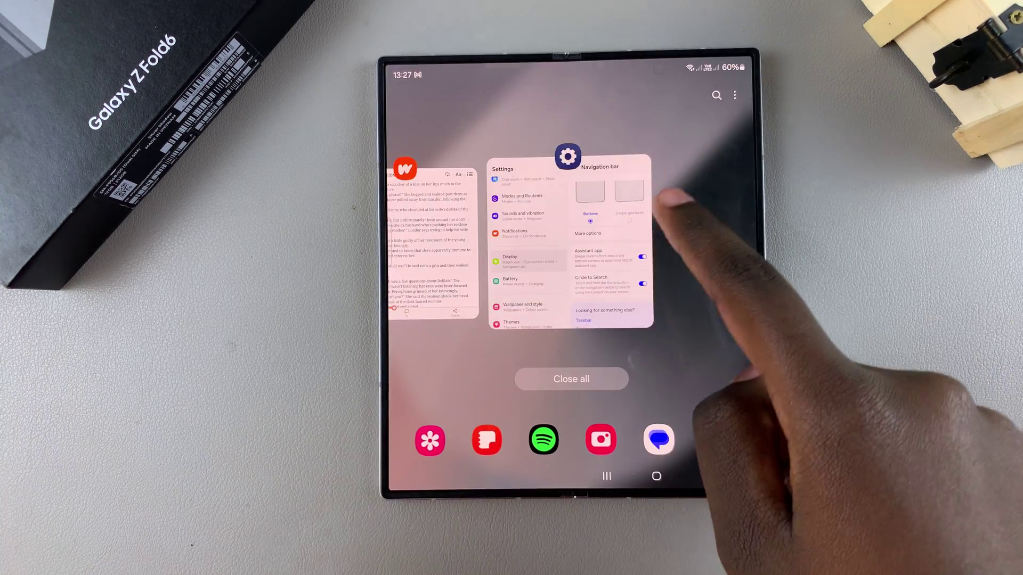
pyautogui.click(570, 240)
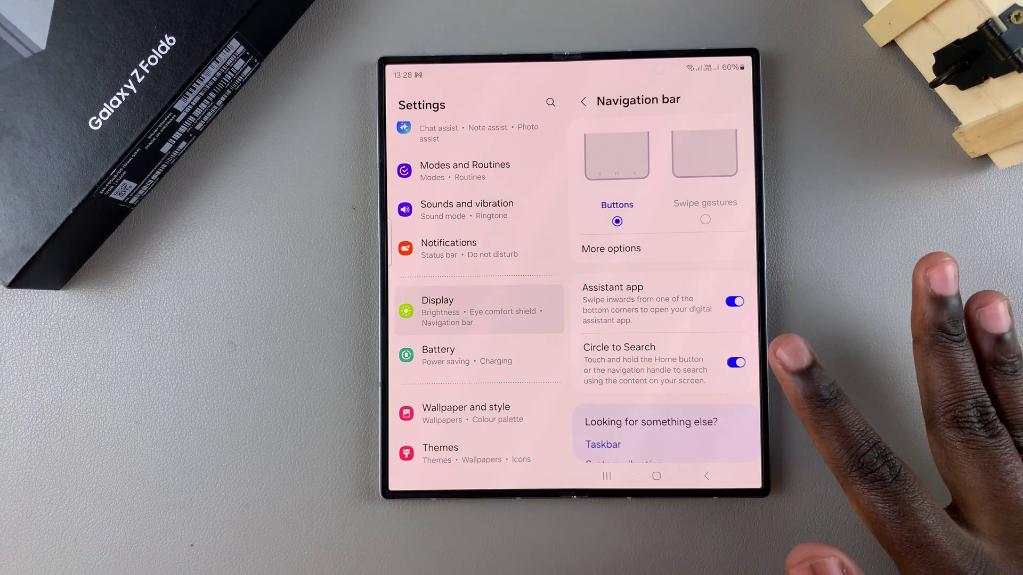
# Toggle Circle to Search off and back on, then return to the home screen.
pyautogui.click(735, 363)
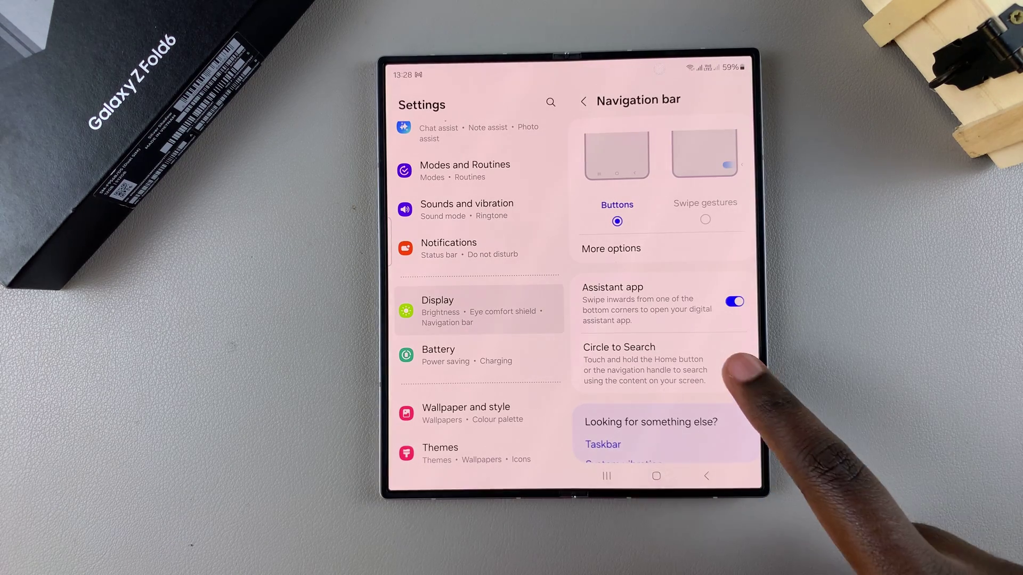
pyautogui.click(735, 362)
pyautogui.click(656, 476)
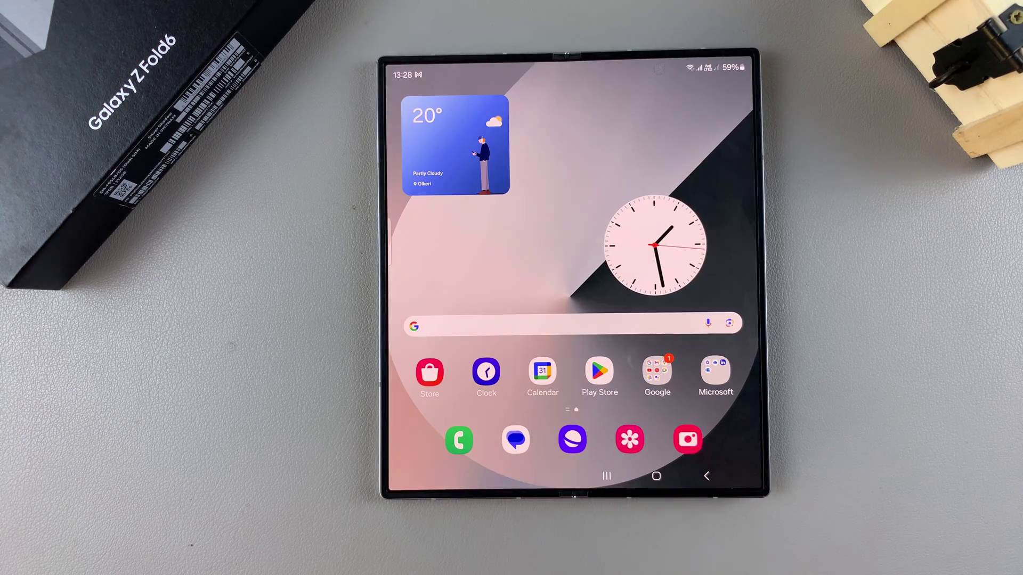